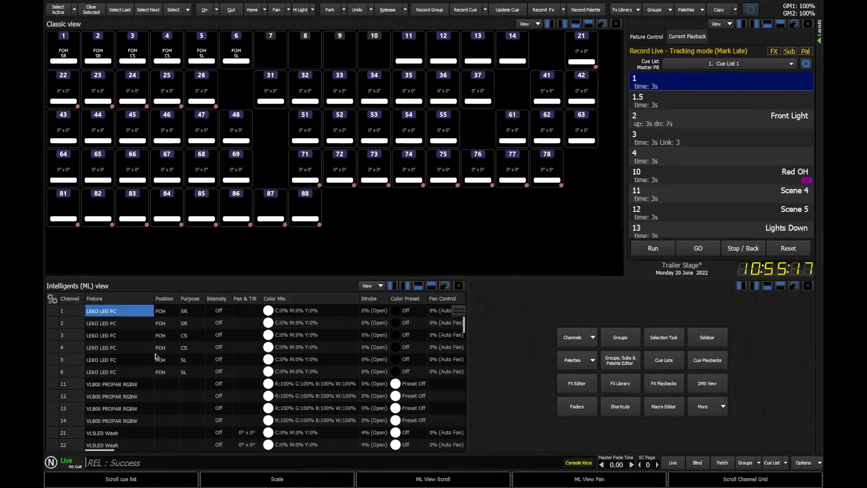
# Add a scene break labelled "Scene 2" after cue 2 with the command CUE 2 SCENE BREAK Scene 2
pyautogui.write('CUE 2')
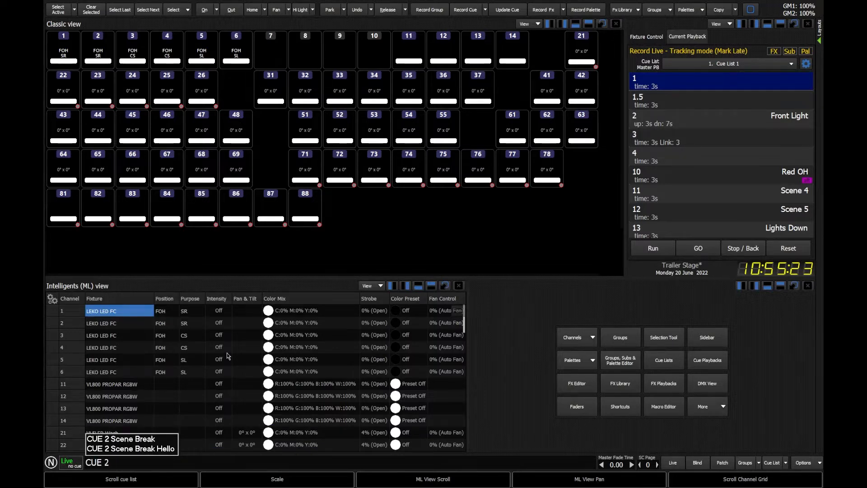
pyautogui.write(' SCENE BREAK')
pyautogui.write('Scene 2')
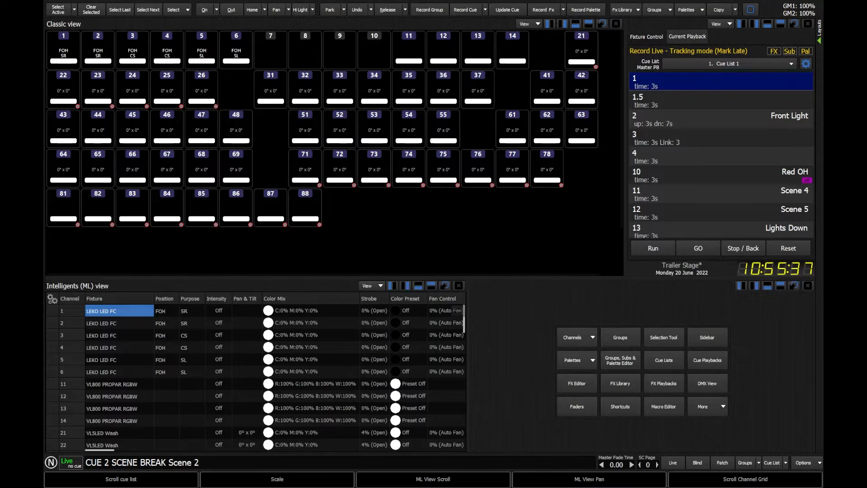
pyautogui.press('Return')
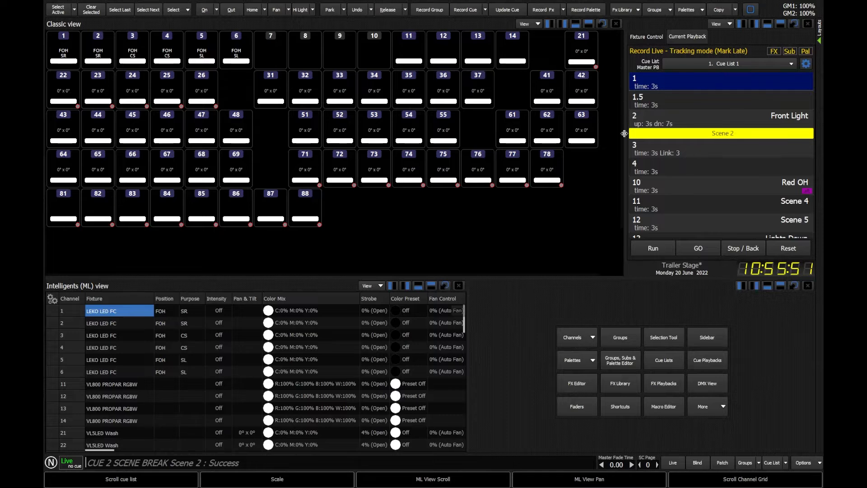
# Play Cue List 1 from cue 1 through cue 3 across the scene break, and reset the cue list
pyautogui.click(690, 253)
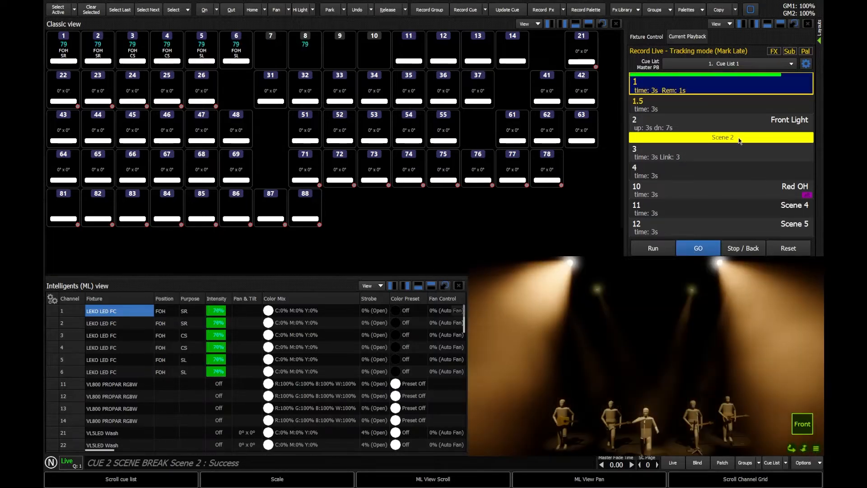
pyautogui.click(696, 249)
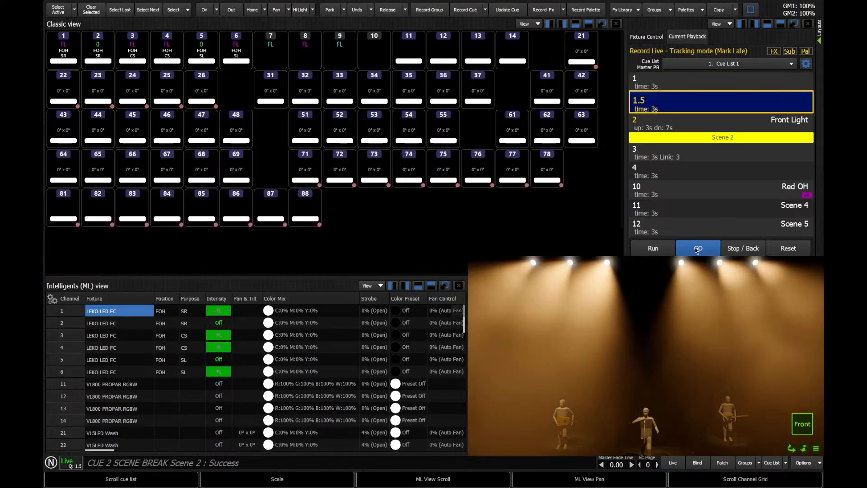
pyautogui.click(696, 250)
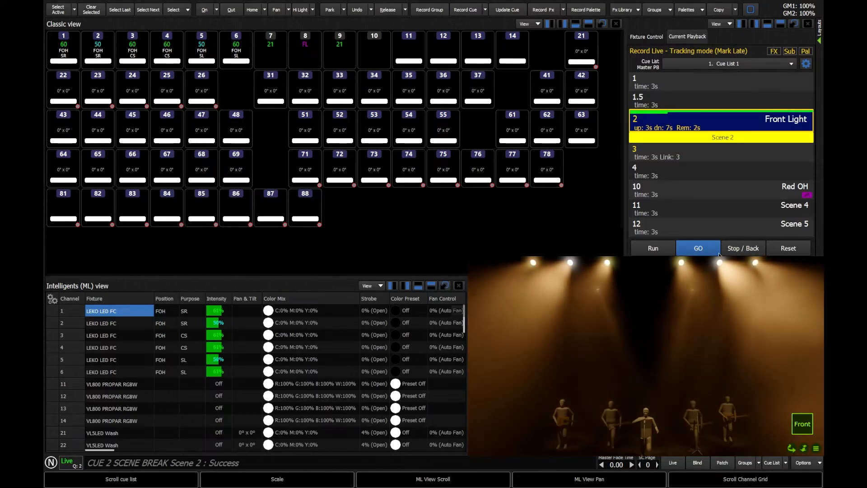
pyautogui.click(719, 254)
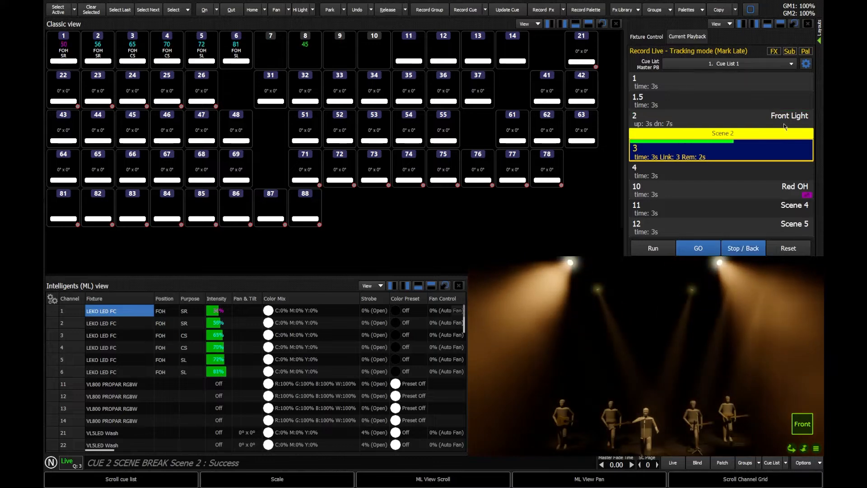
pyautogui.click(788, 248)
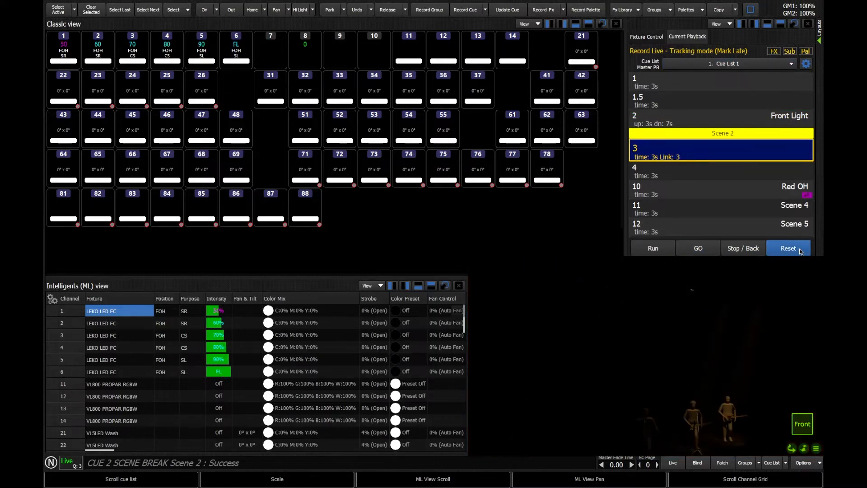
# Examine the scene break option offered for cues 2 and 10, closing with a cue list reset and a release of the selected channel
pyautogui.rightClick(634, 119)
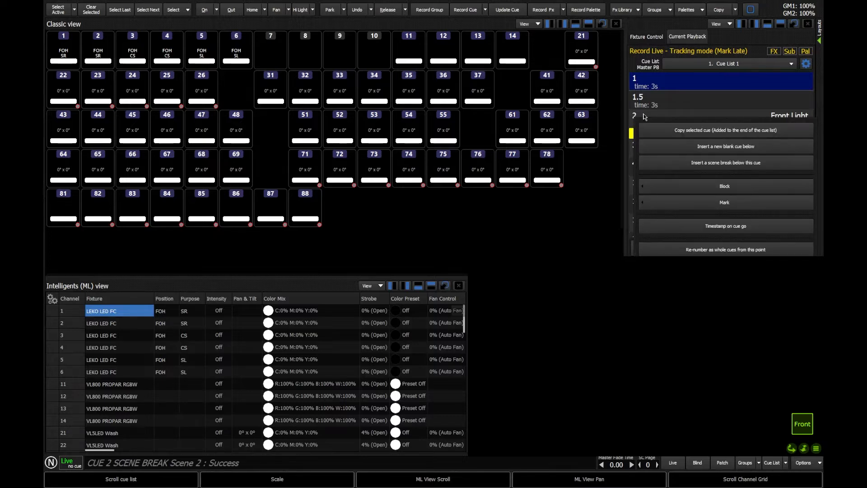
pyautogui.click(595, 144)
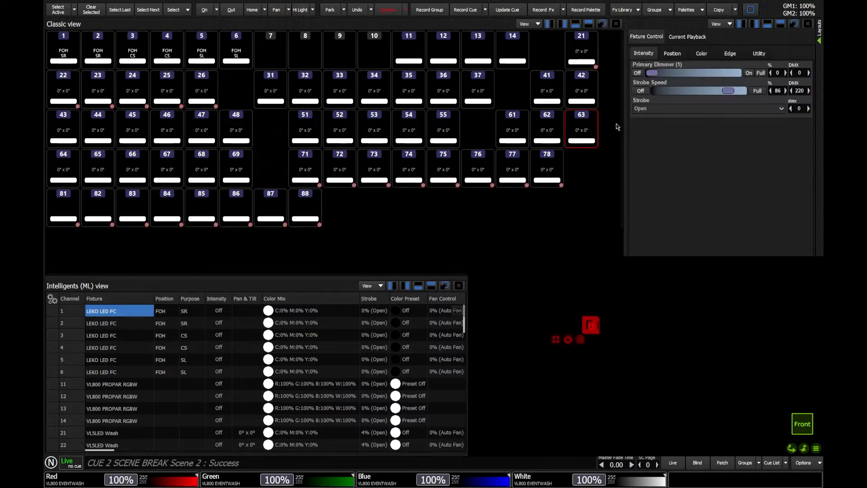
pyautogui.click(686, 36)
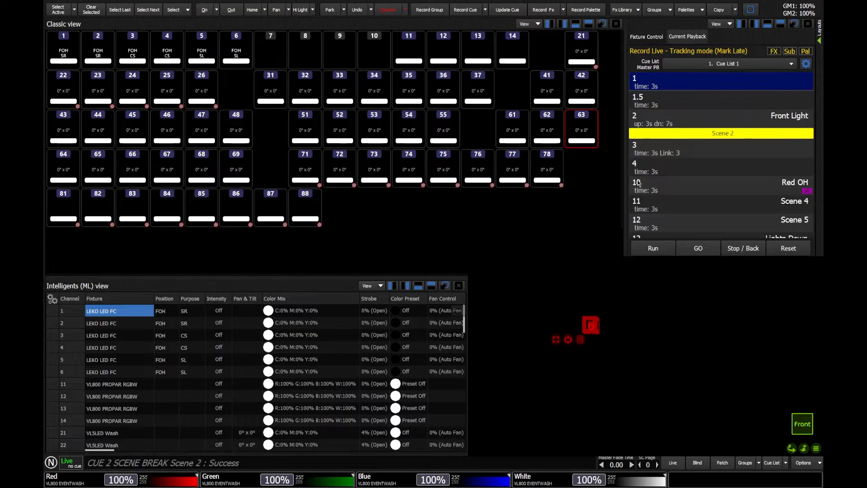
pyautogui.rightClick(659, 185)
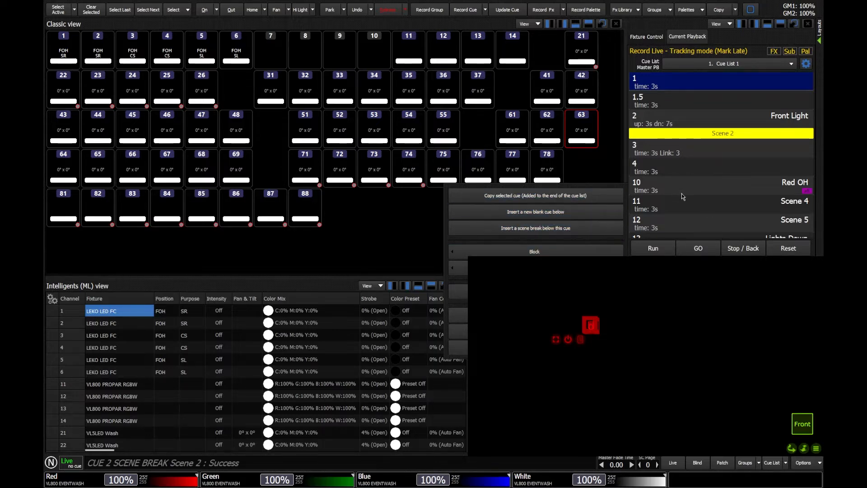
pyautogui.rightClick(692, 188)
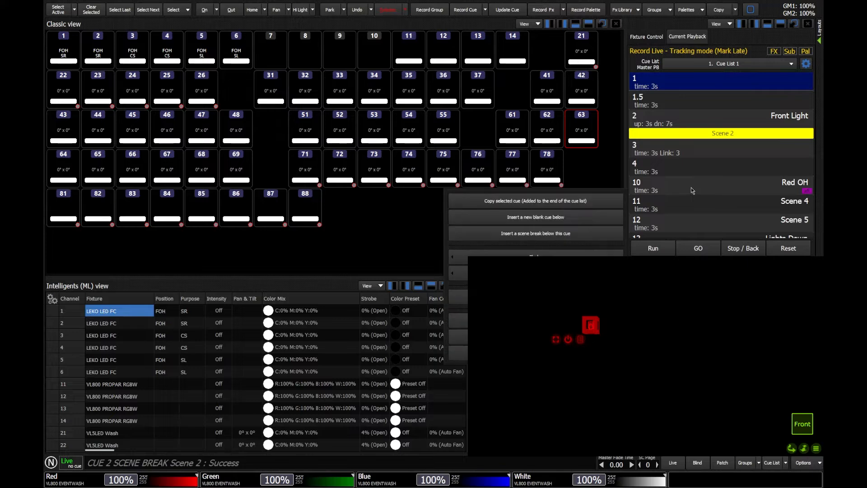
pyautogui.click(789, 251)
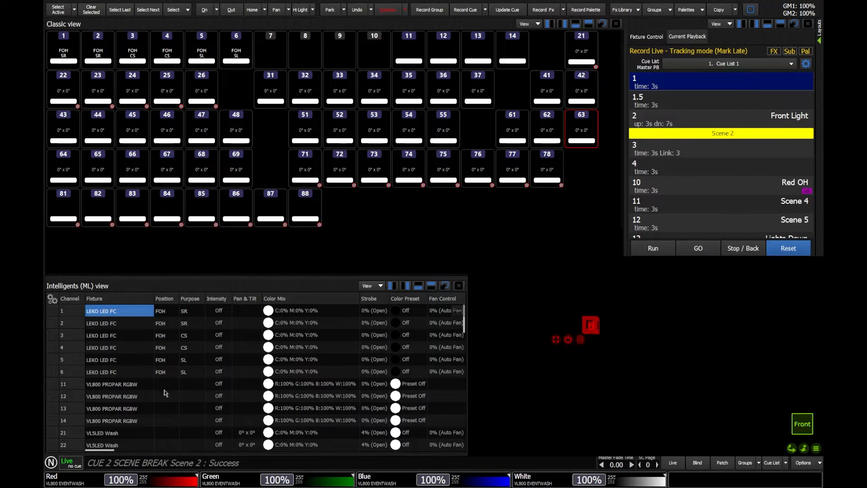
pyautogui.click(69, 462)
pyautogui.press('r')
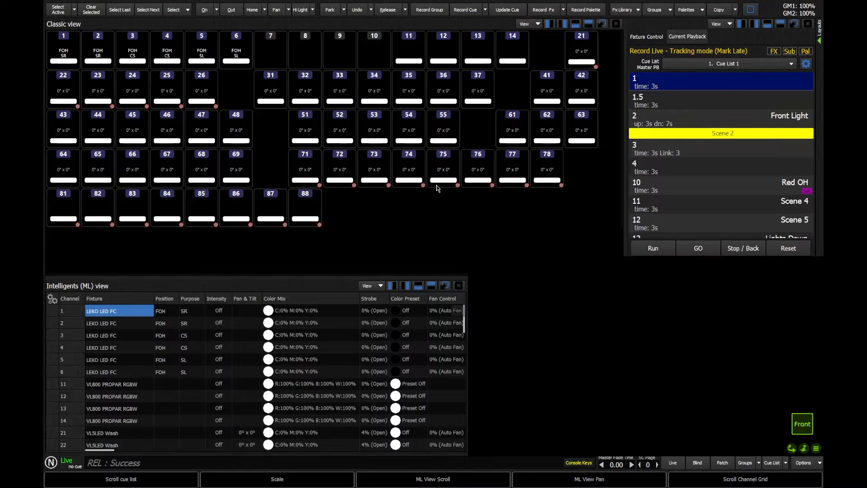
# Run cue 1 and set channel 10 to 50% intensity
pyautogui.click(697, 249)
pyautogui.click(697, 249)
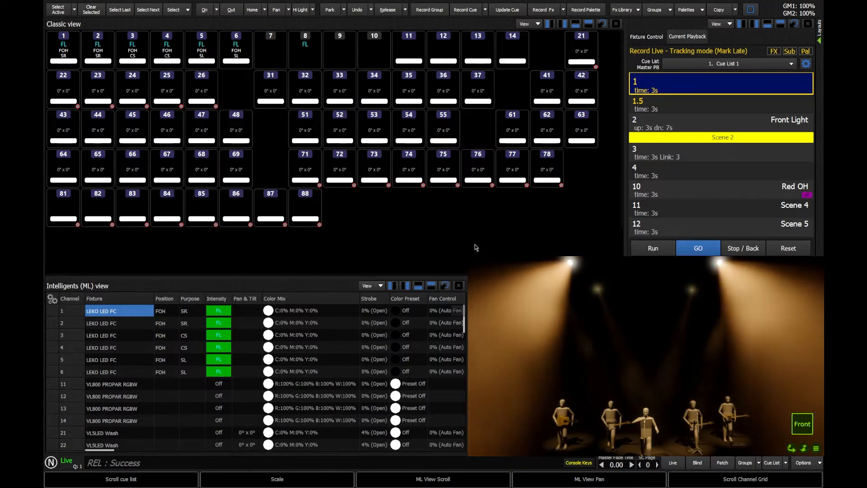
pyautogui.write('10 @ 50')
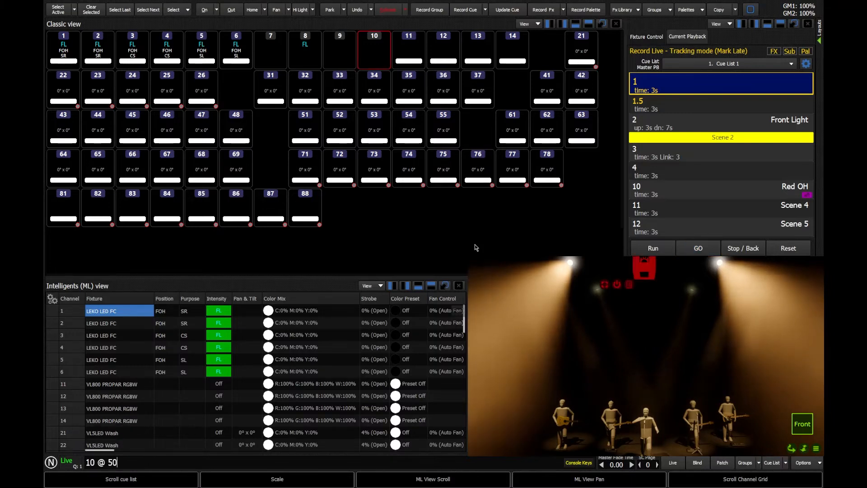
pyautogui.press('Return')
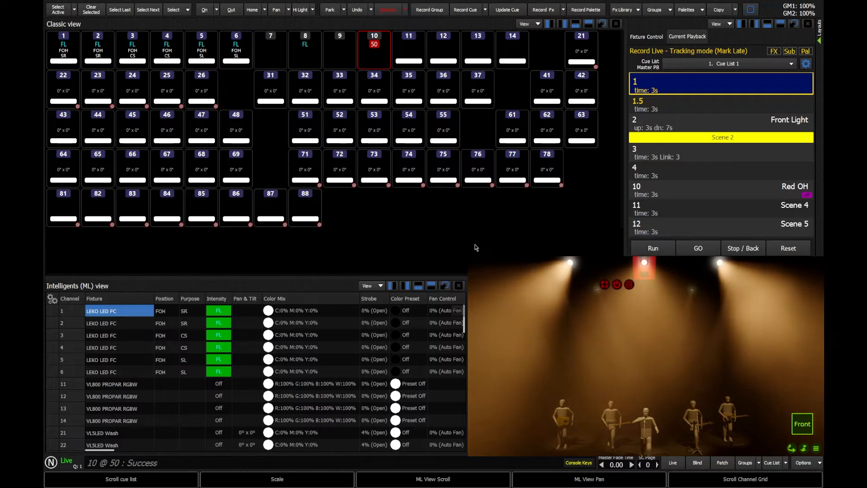
# Update cue 1 with the TRACK SCENE option after cycling through the other update tracking options
pyautogui.press('u')
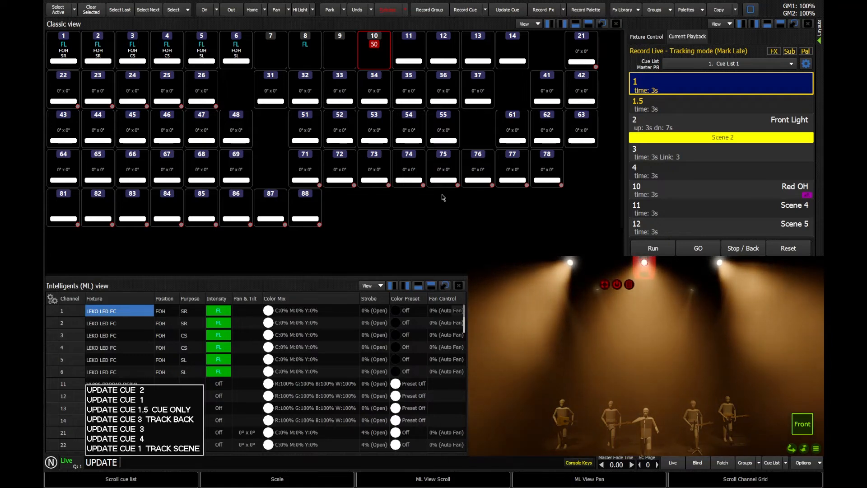
pyautogui.write('CUE 1 CUE ONLY')
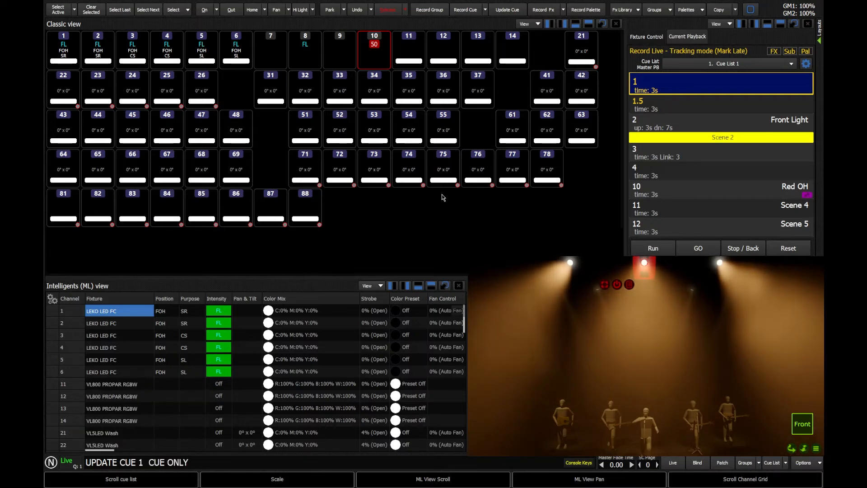
pyautogui.write('o')
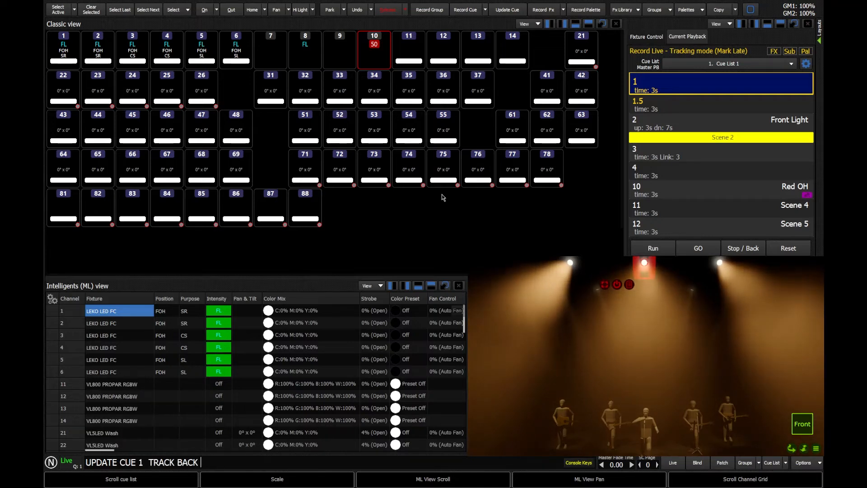
pyautogui.write('o')
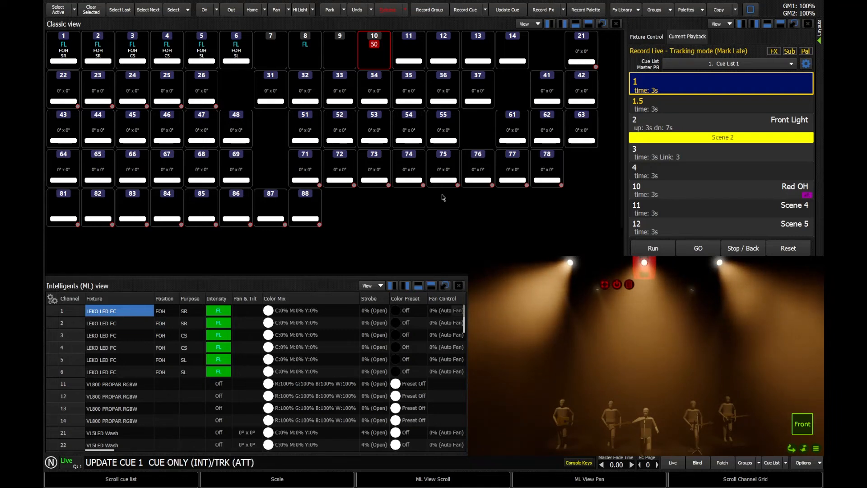
pyautogui.press('o')
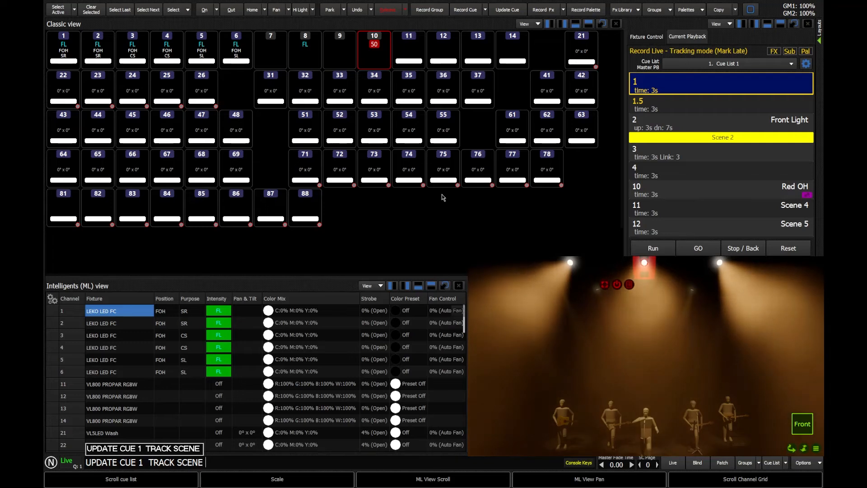
pyautogui.press('Return')
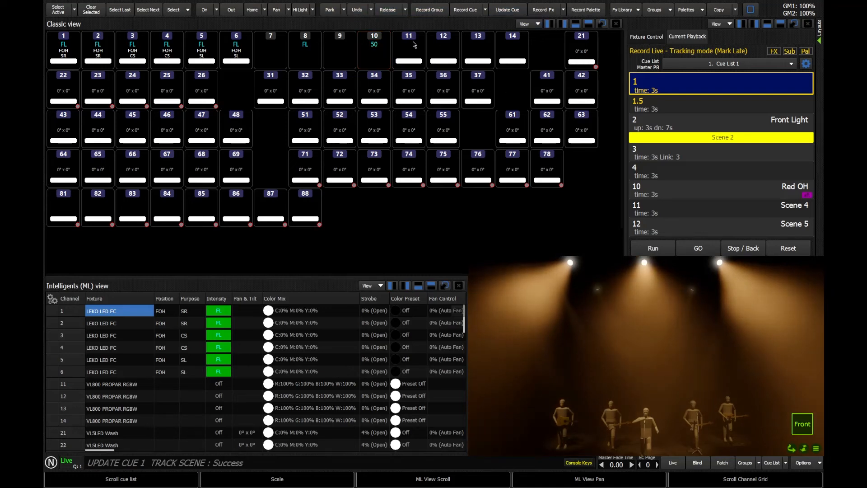
# Play cues 1.5, 2 and 3 to check how channel 10 tracks up to the scene break
pyautogui.click(698, 247)
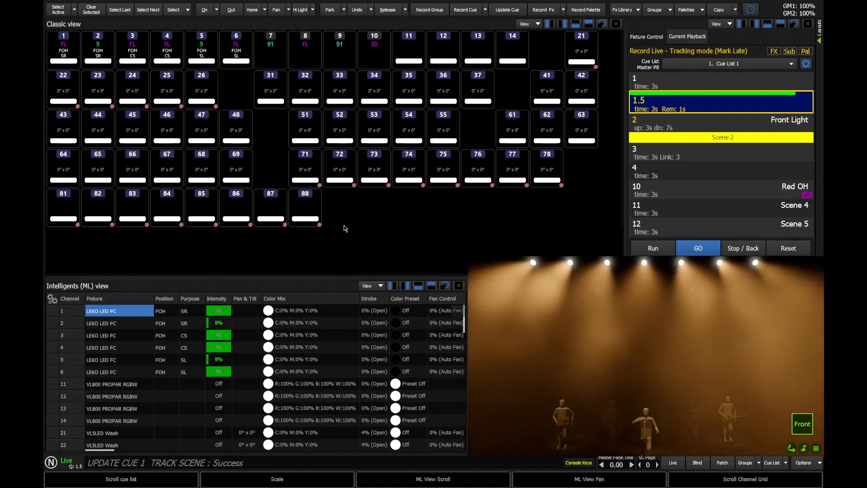
pyautogui.click(707, 251)
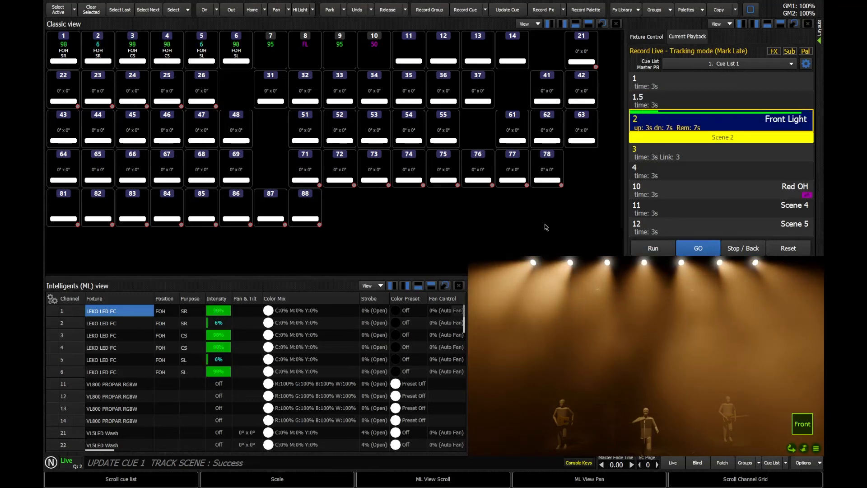
pyautogui.click(710, 251)
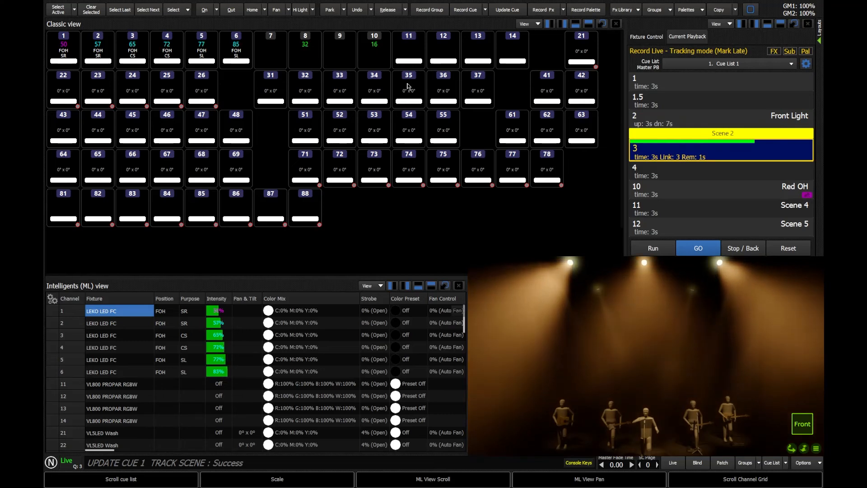